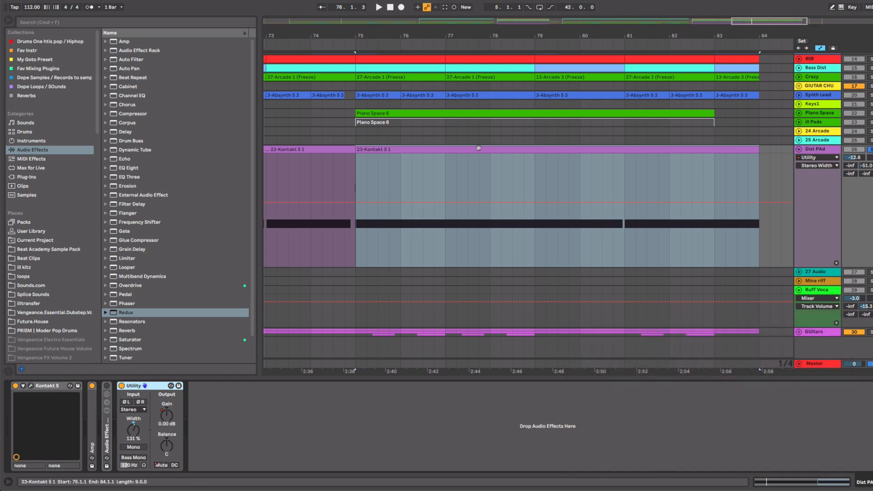
- Play back the 23-Kontakt 5 1 clip that starts at bar 75 on the Dist PAd track
click(478, 150)
key(space)
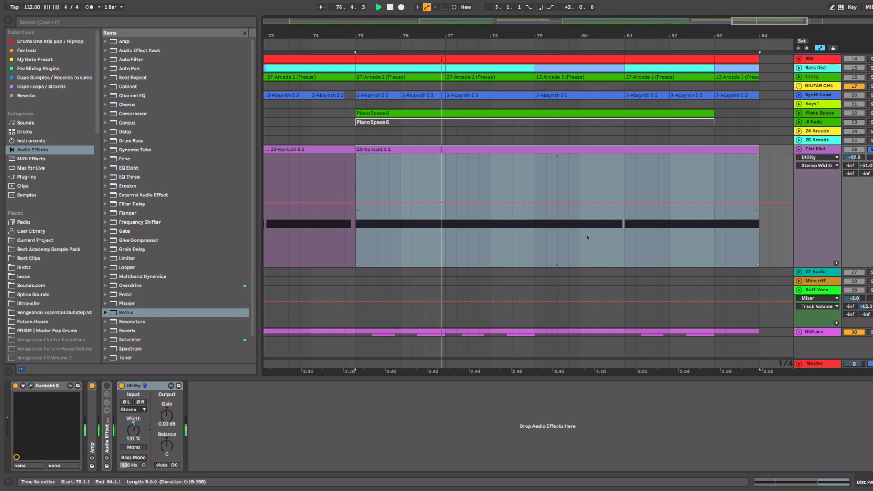
key(space)
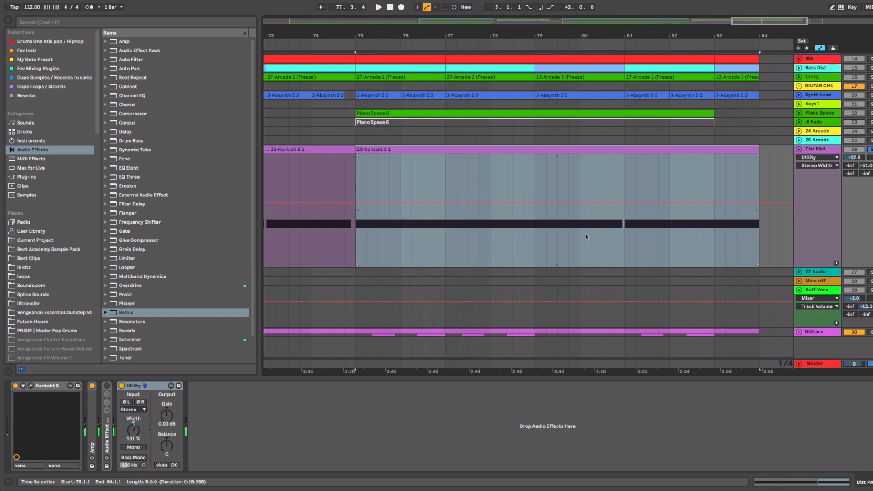
- Insert Redux before Utility on the Dist PAd track and raise its Downsample to 30 while auditioning the sound
drag(127, 312, 122, 416)
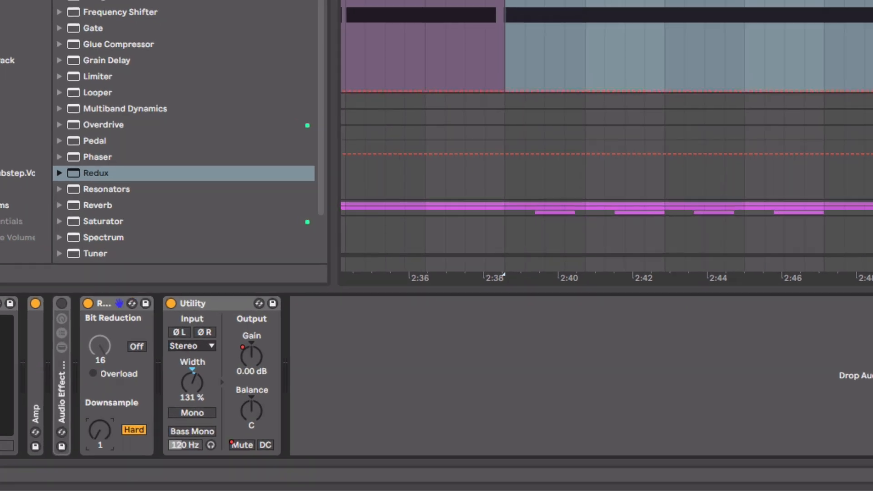
mouse_move(100, 429)
mouse_down()
mouse_move(103, 398)
mouse_move(103, 430)
mouse_up()
key(space)
drag(102, 430, 103, 432)
key(space)
drag(105, 431, 105, 418)
key(space)
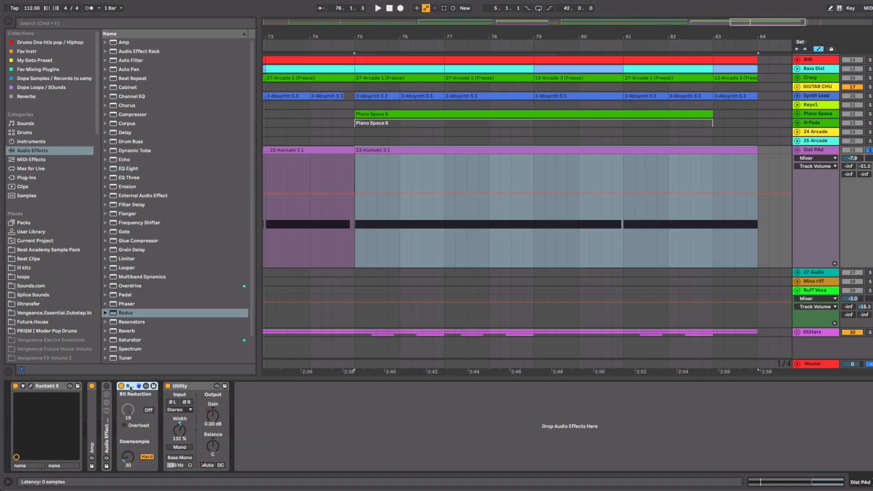
- Group Redux into an Audio Effect Rack and show the rack's chain list
right_click(130, 388)
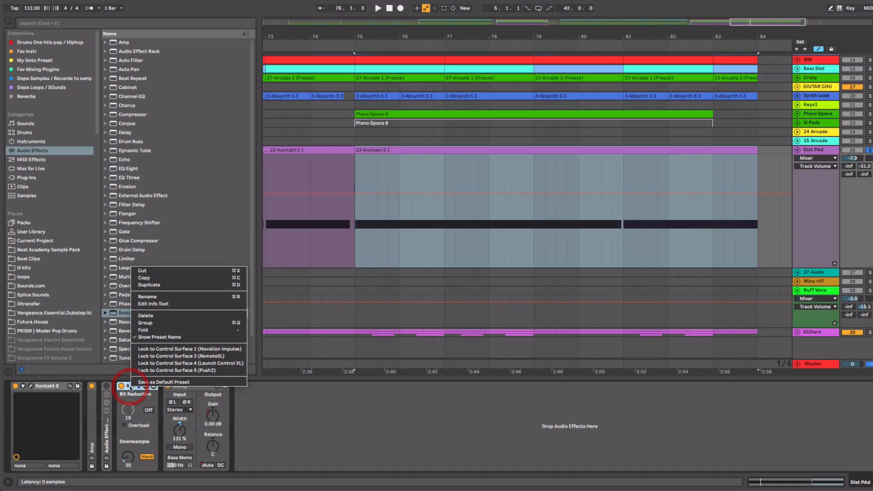
click(165, 323)
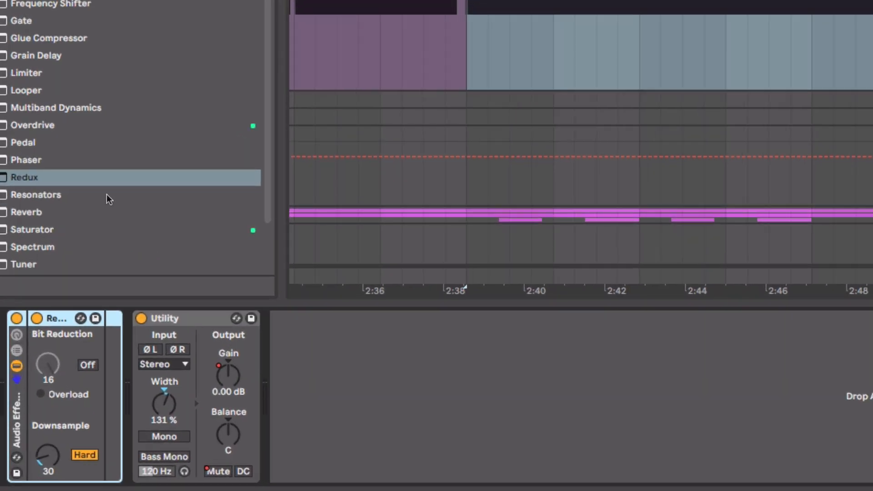
click(17, 350)
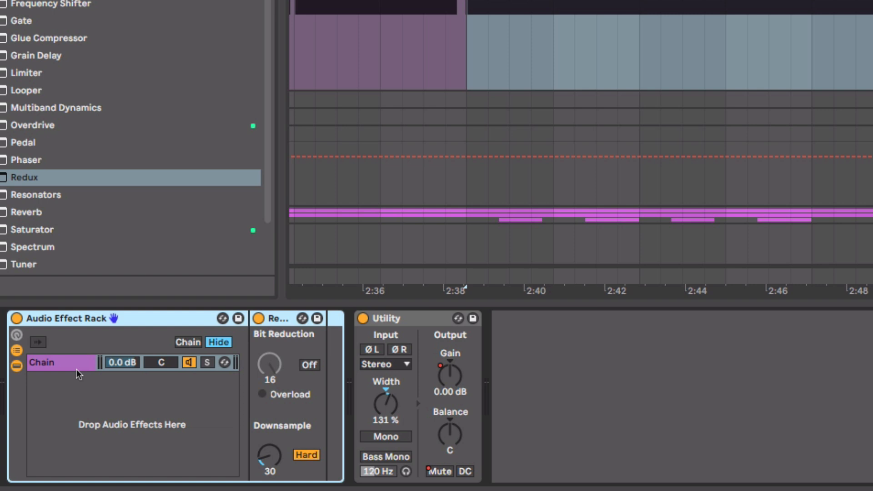
- Move the Utility device into the rack's chain after Redux and back out behind the rack
click(62, 363)
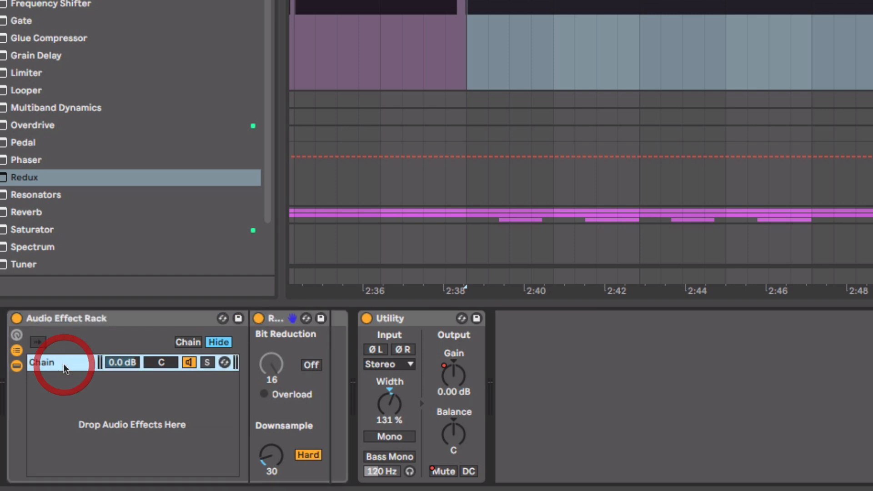
click(275, 330)
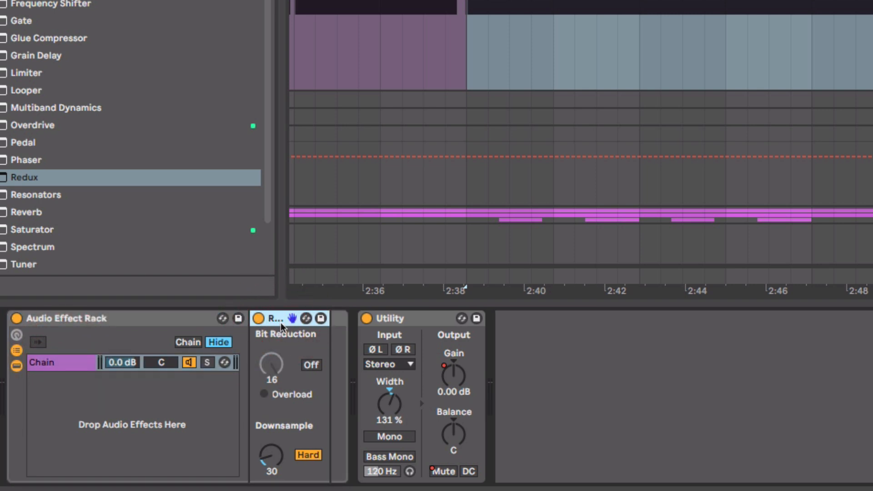
drag(396, 319, 317, 340)
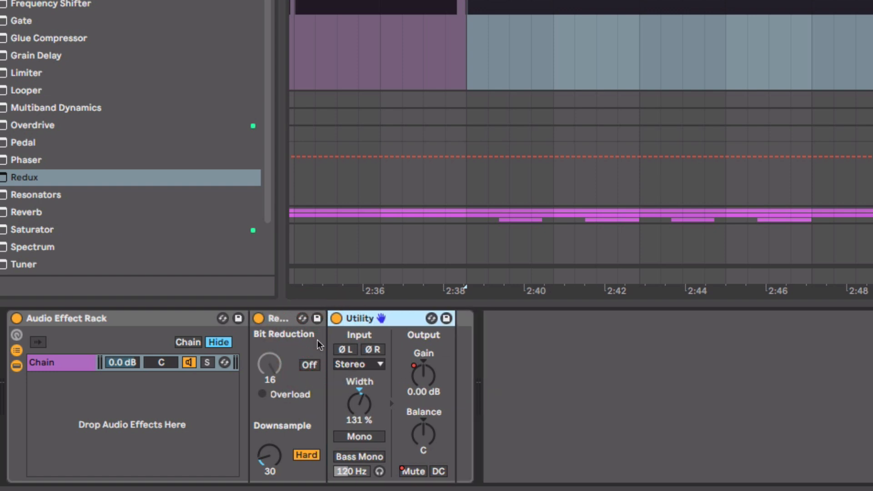
click(290, 319)
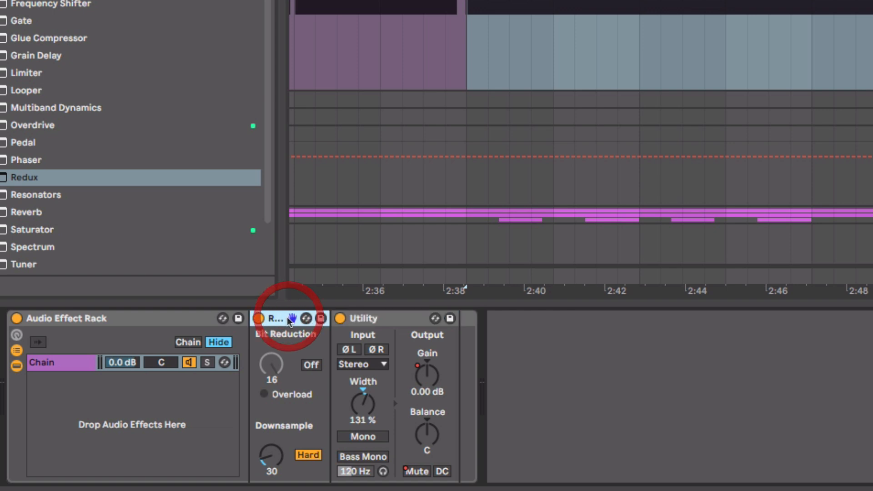
click(372, 319)
drag(371, 320, 485, 341)
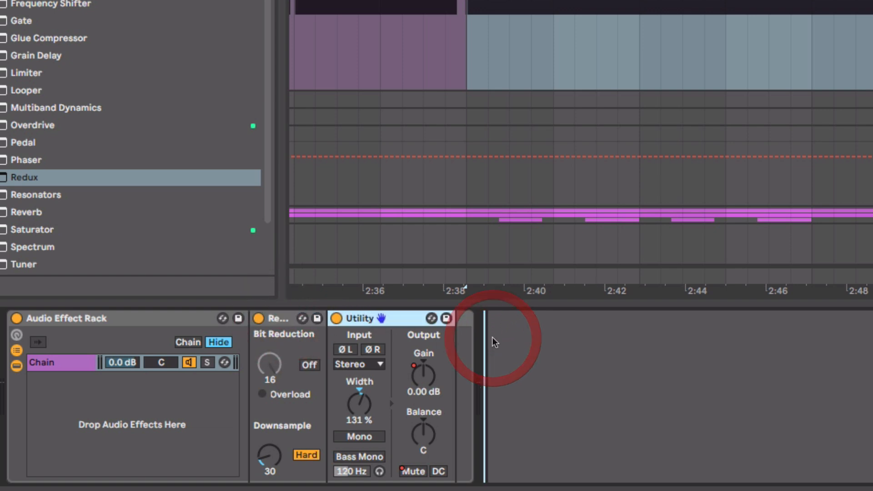
- Rename the rack chain containing Redux to Digital Dist
click(73, 362)
right_click(73, 362)
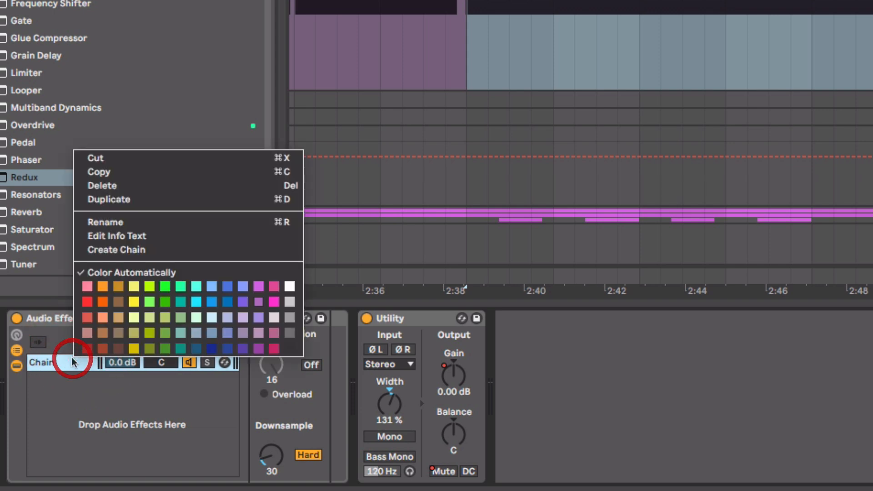
click(131, 220)
text(Digital Dist)
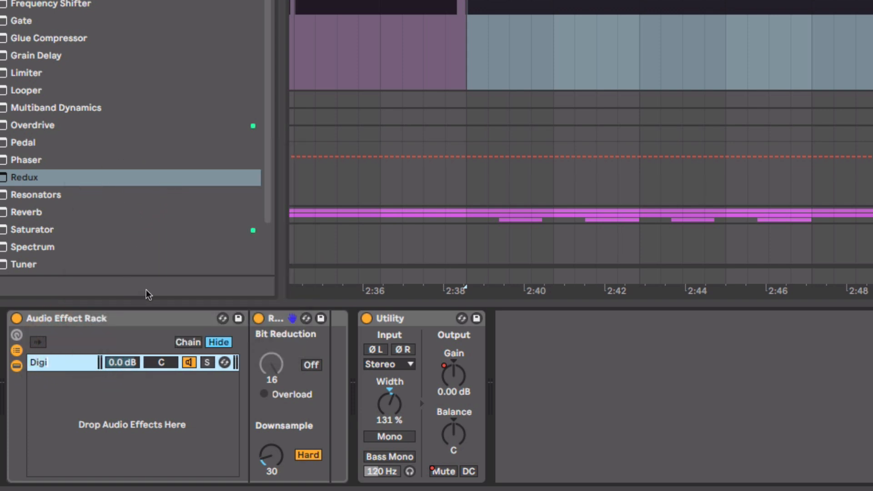
key(Return)
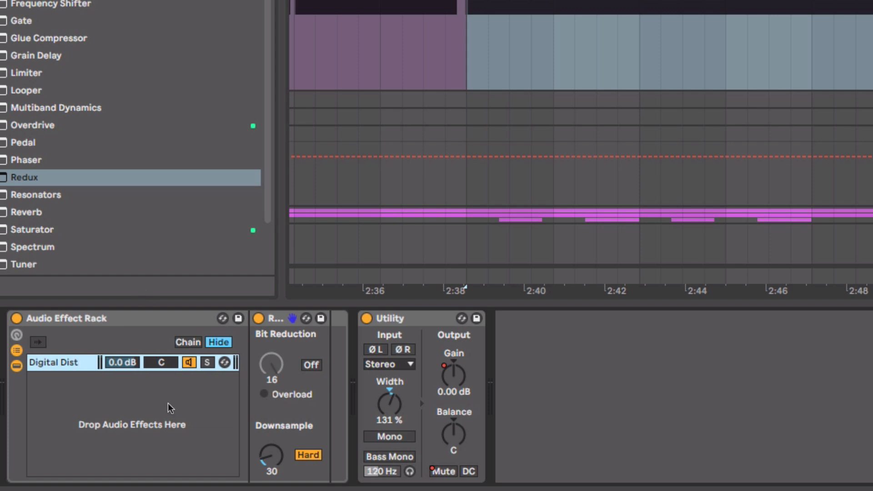
- Create a green, empty chain named Dry above the Digital Dist chain in the rack
right_click(86, 412)
click(106, 422)
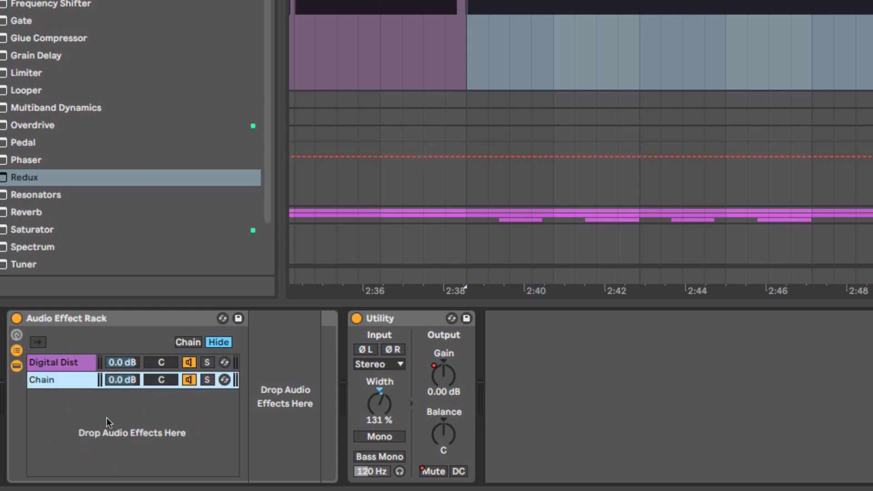
double_click(51, 380)
drag(69, 377, 59, 361)
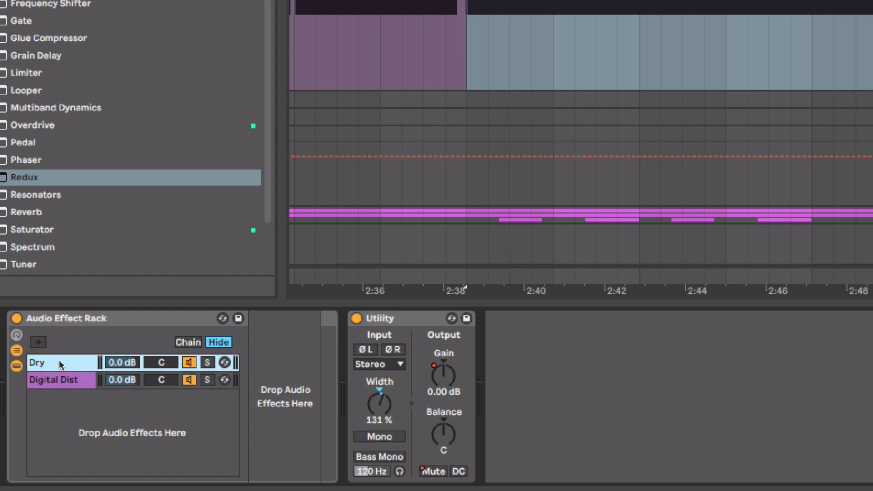
right_click(61, 360)
click(144, 304)
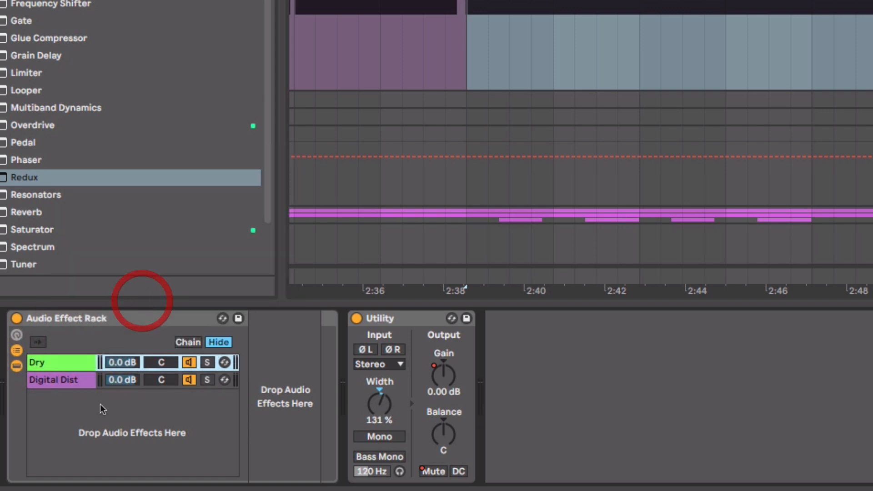
- Compare the devices in the Dry and Digital Dist chains and play both chains in parallel
click(70, 379)
click(62, 363)
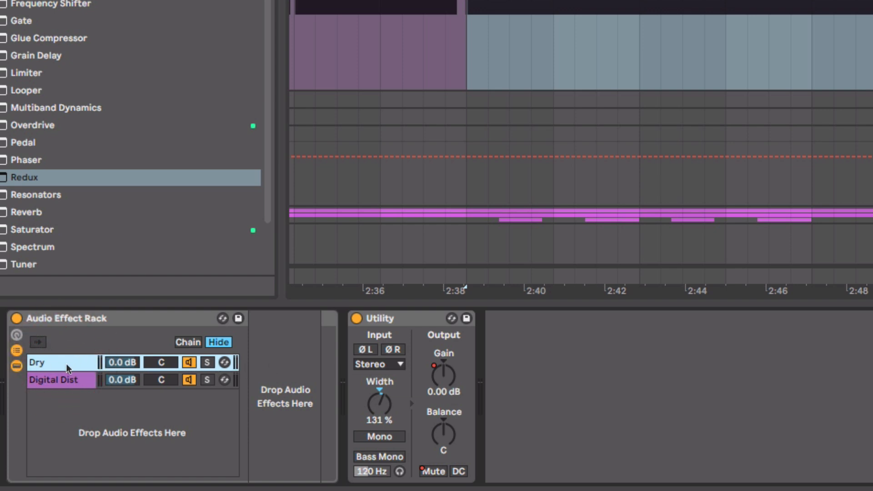
click(59, 380)
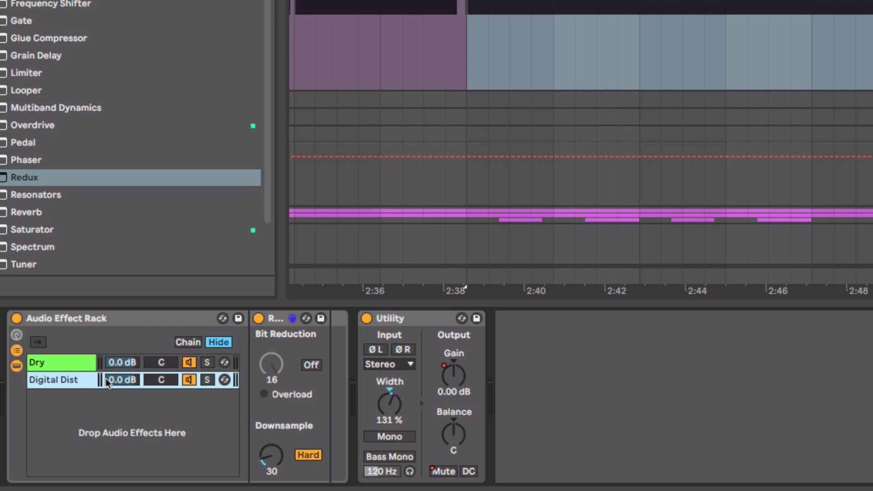
key(space)
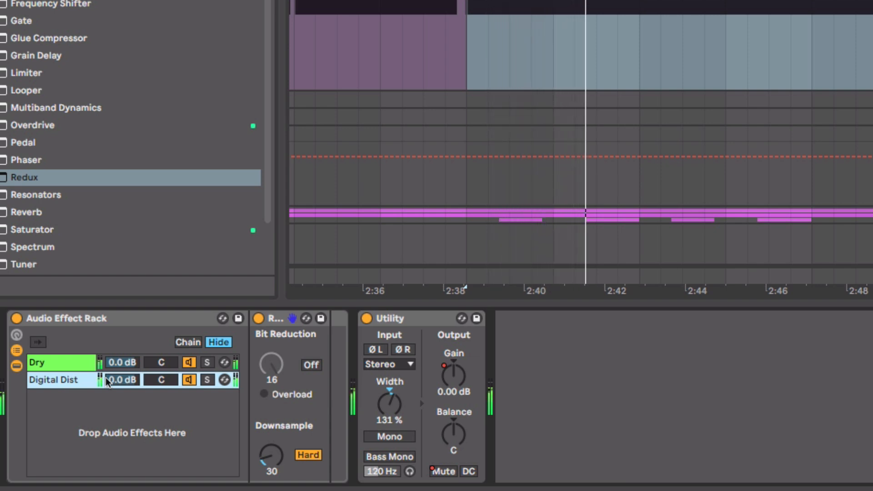
key(space)
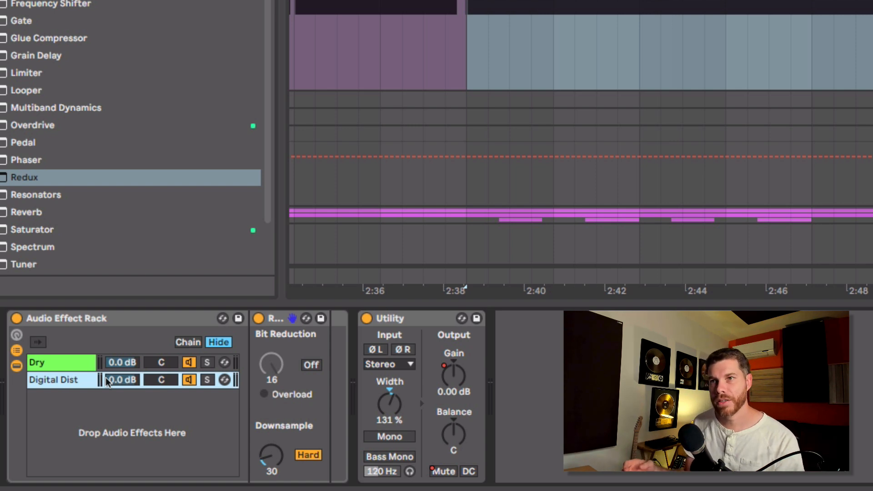
- Open the rack's chain select editor and extend the Dry and Digital Dist zones across the full 0 to 127 range
click(185, 342)
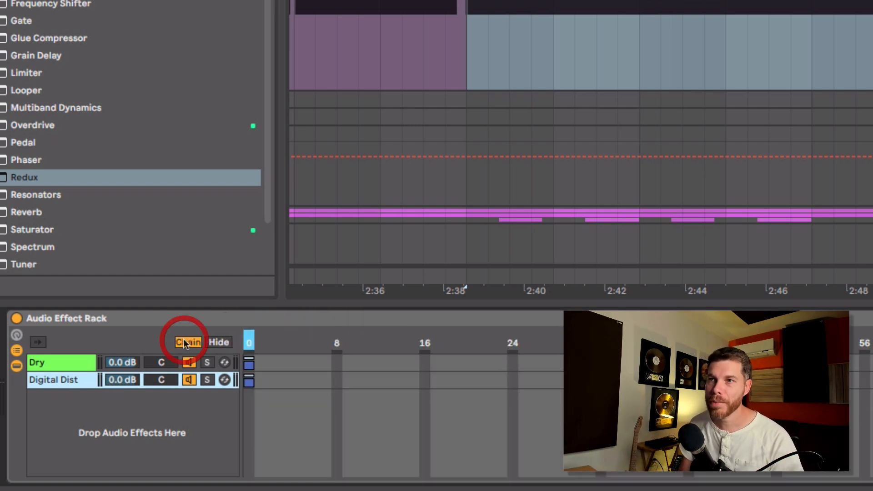
click(248, 341)
mouse_move(248, 341)
mouse_down()
mouse_move(590, 341)
mouse_move(248, 341)
mouse_up()
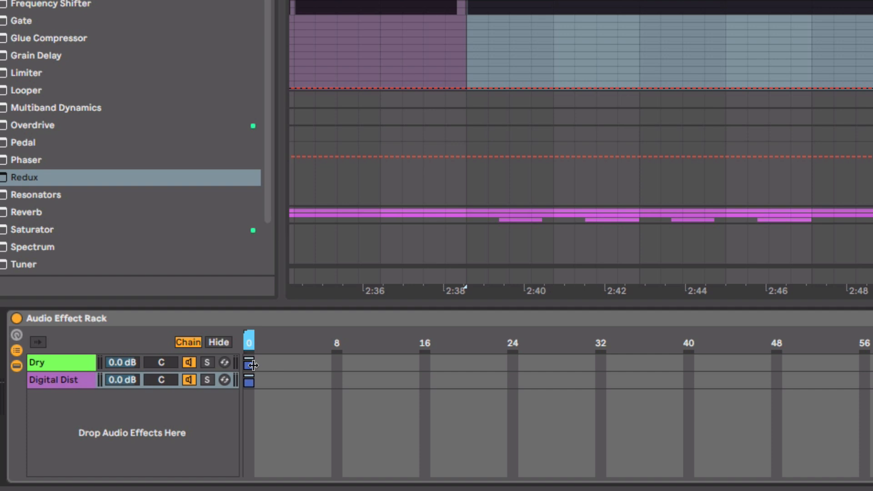
drag(253, 365, 870, 376)
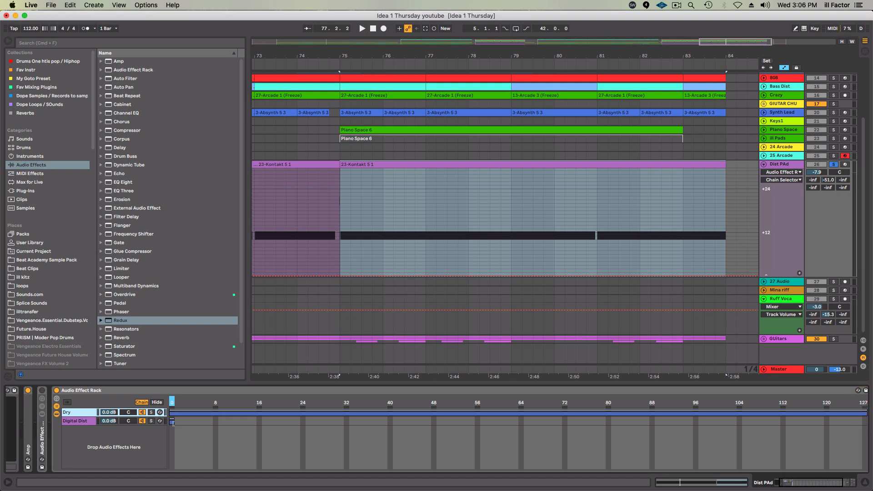
drag(173, 422, 821, 421)
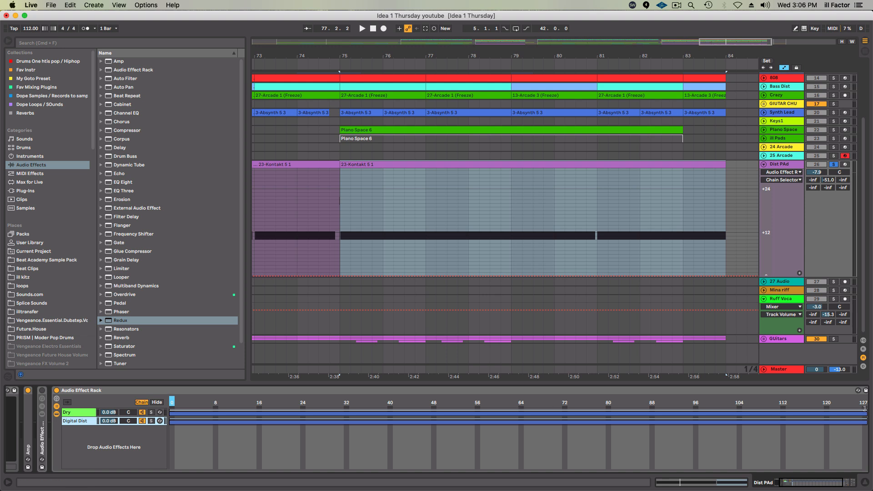
- Fade the Dry chain out across its full zone from 0 to 127 and sweep the chain selector up to 127
drag(863, 408, 174, 410)
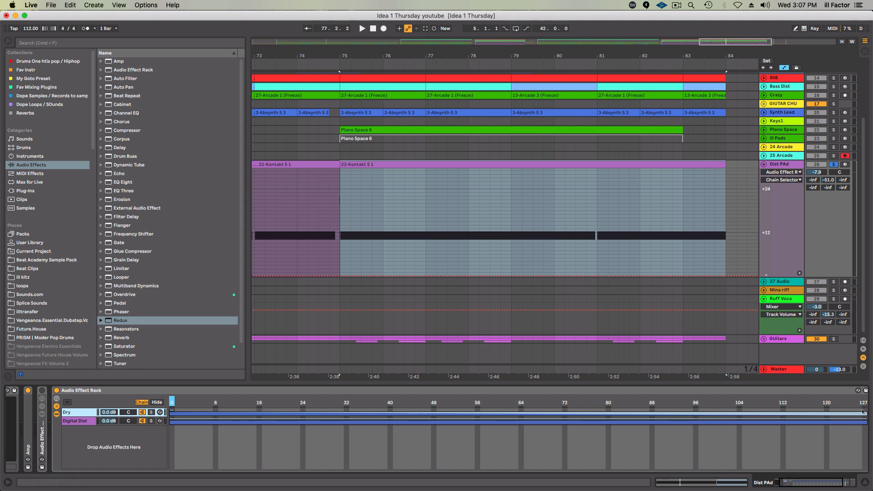
drag(171, 409, 690, 409)
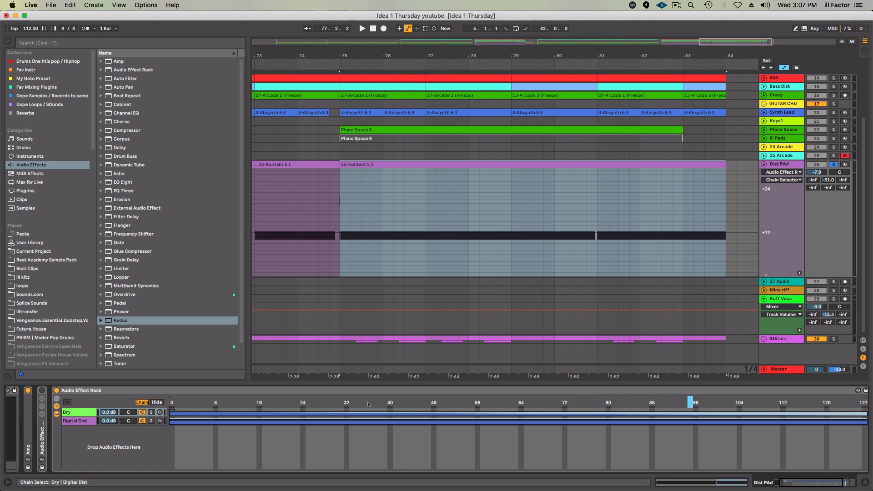
drag(380, 404, 559, 404)
click(861, 413)
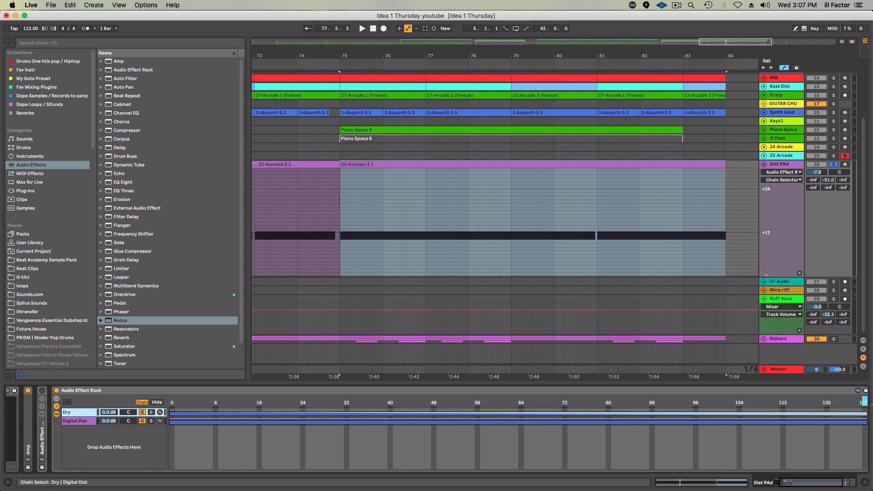
- Return the chain selector to 0 and fade the Digital Dist chain in across its full zone from 0 to 127
click(860, 422)
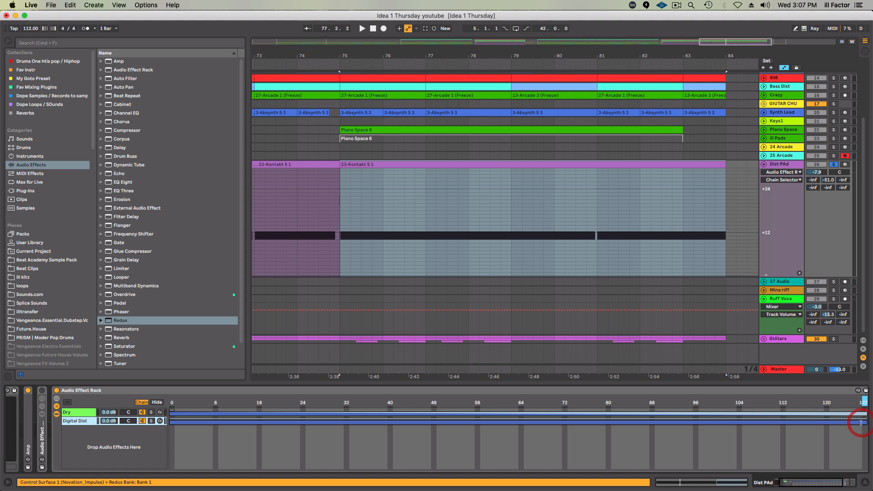
drag(863, 401, 172, 402)
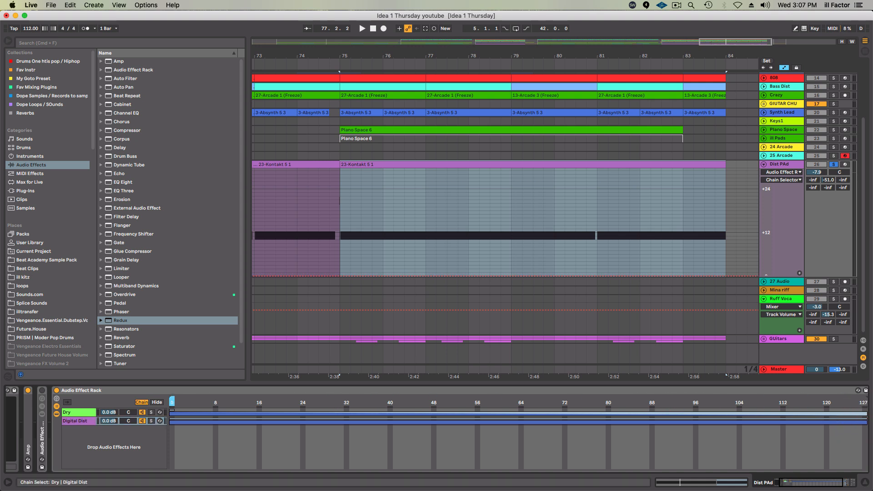
click(171, 419)
mouse_move(173, 419)
mouse_down()
mouse_move(410, 440)
mouse_move(864, 459)
mouse_up()
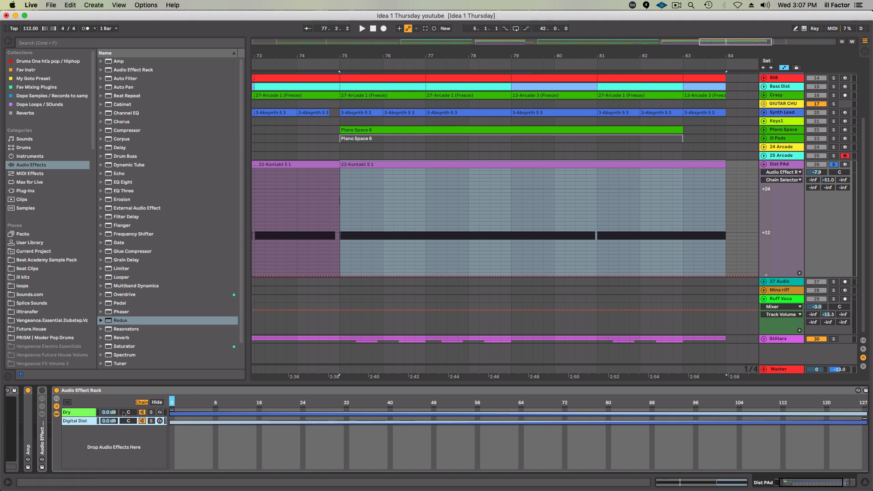
- Map the rack's chain selector to Macro 1
click(171, 402)
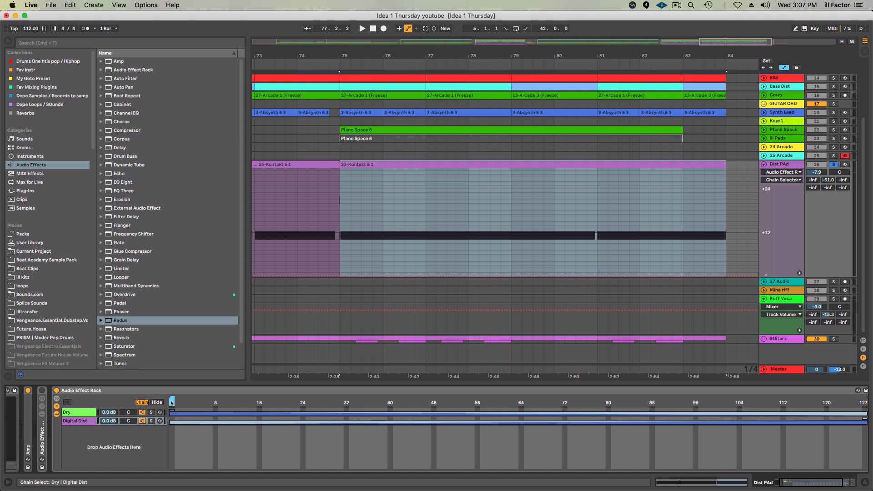
mouse_move(171, 402)
mouse_down()
mouse_move(739, 402)
mouse_move(171, 402)
mouse_up()
right_click(172, 403)
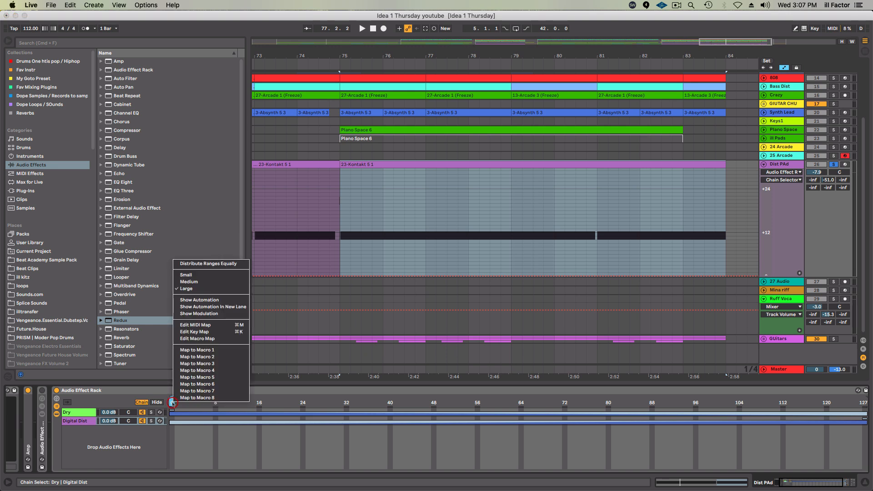
click(209, 350)
- Play the pad section while turning the Chain Selector macro to hear the dry-to-distorted blend
mouse_move(72, 419)
mouse_down()
mouse_move(72, 373)
mouse_move(76, 422)
mouse_up()
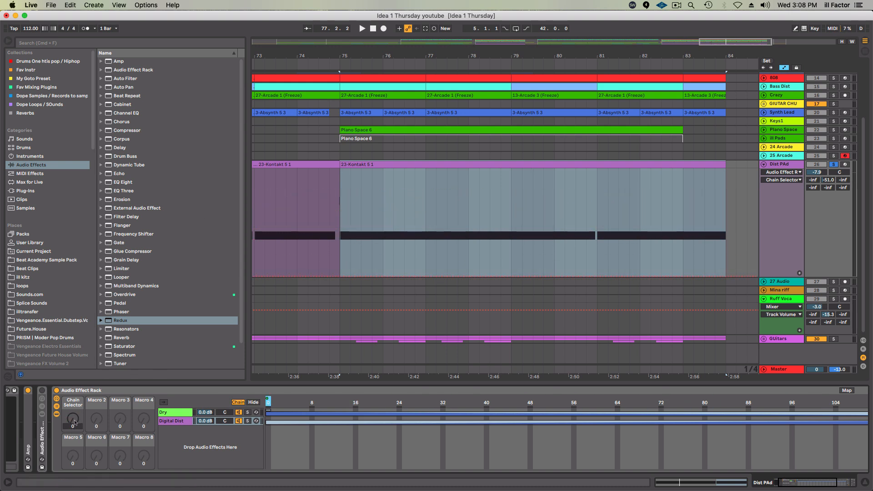
key(space)
mouse_move(74, 420)
mouse_down()
mouse_move(75, 361)
mouse_move(75, 420)
mouse_up()
key(space)
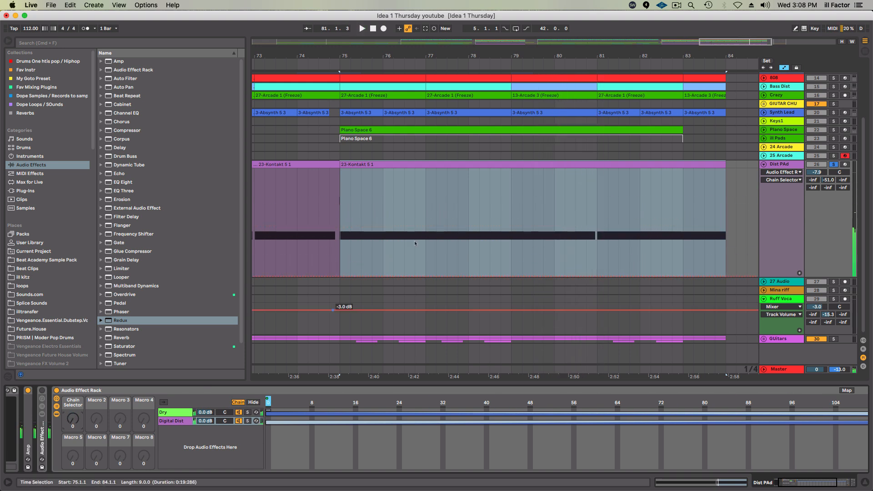
- Draw a Chain Selector automation ramp on the Dist PAd track rising from late in bar 76 to bar 78, and set the playback start to bar 75
click(412, 275)
drag(446, 275, 468, 204)
click(340, 219)
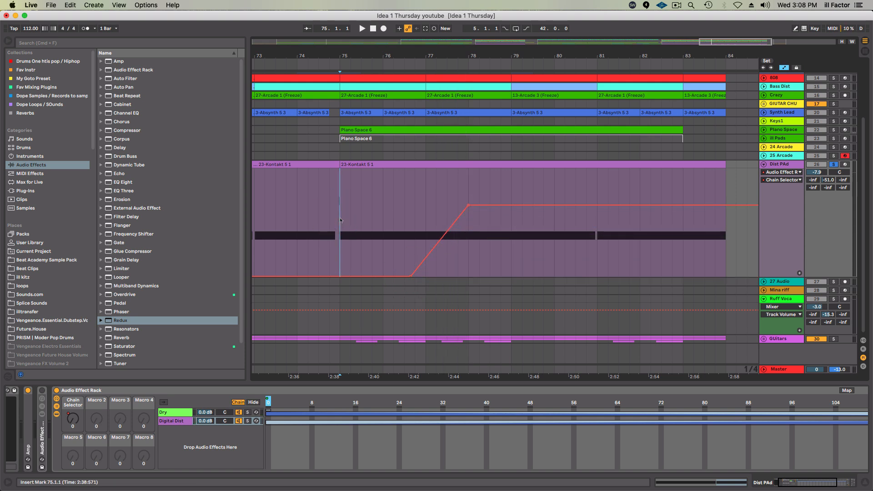